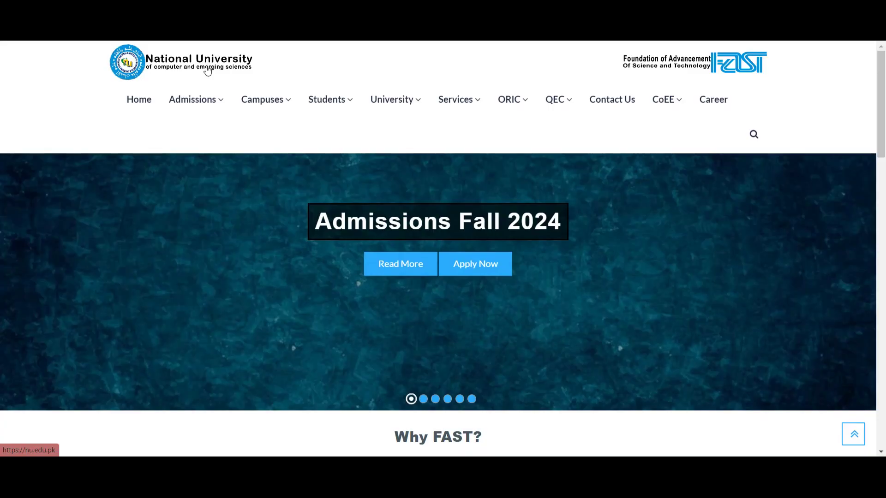
# Open the Fee Structure page and review its admission, tuition, refund and payment details.
pyautogui.moveTo(202, 96)
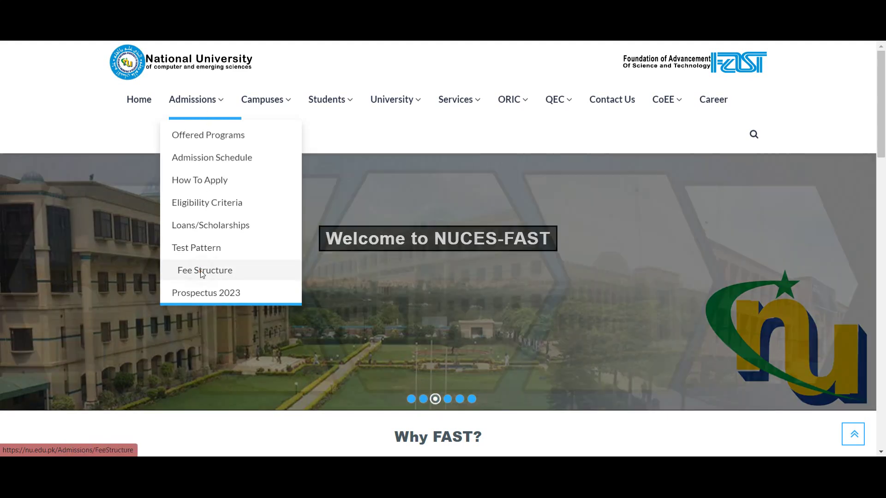
pyautogui.click(202, 272)
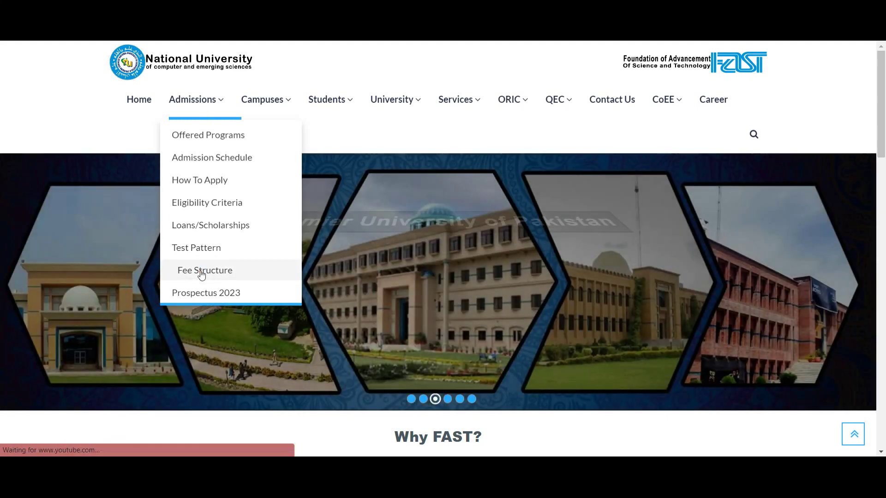
pyautogui.scroll(-12, 305, 275)
pyautogui.scroll(7, 305, 275)
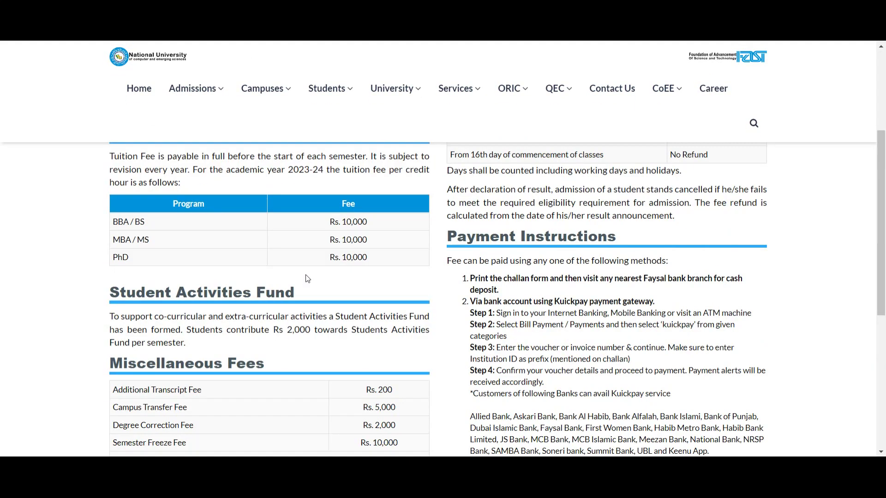
pyautogui.scroll(-3, 306, 279)
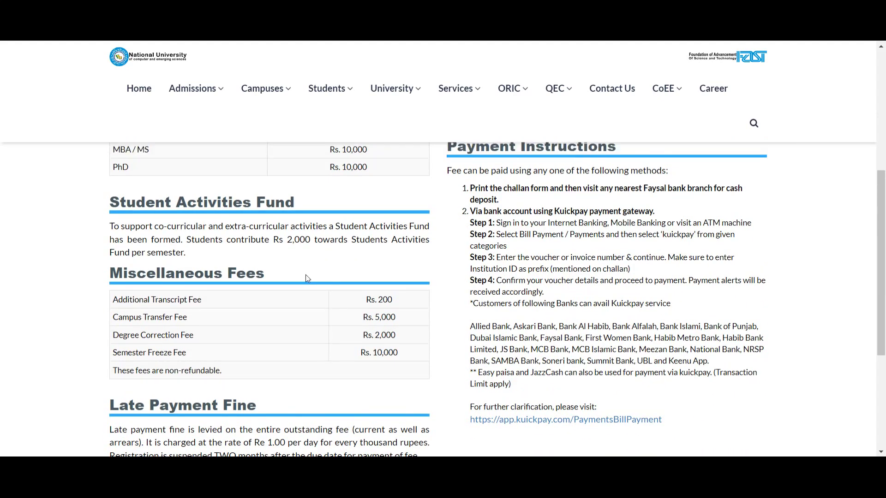
pyautogui.scroll(3, 305, 279)
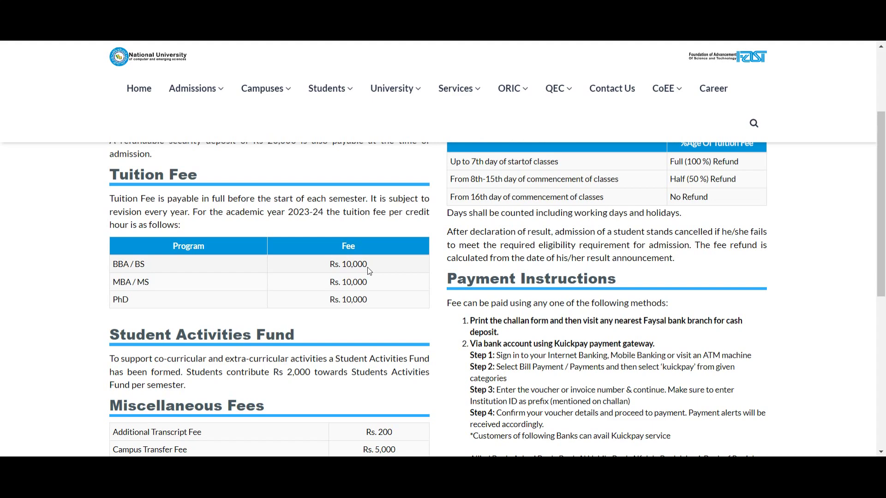
pyautogui.scroll(5, 369, 144)
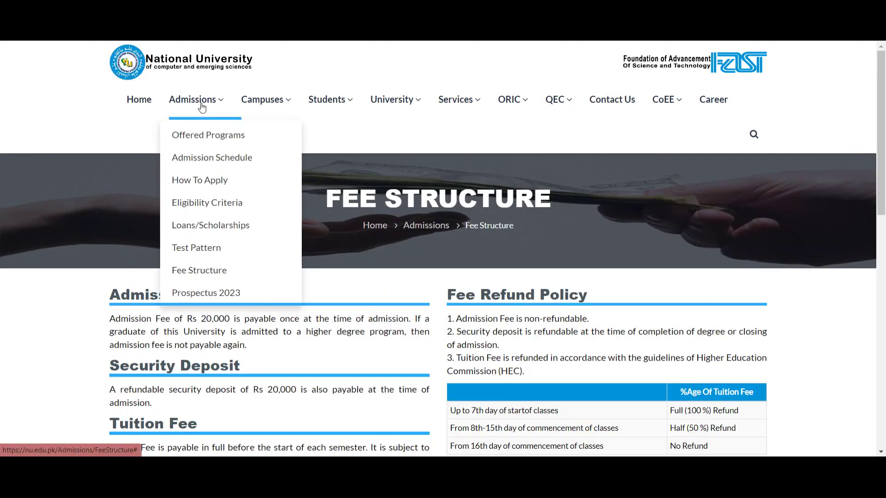
pyautogui.click(197, 250)
# Scroll through the Test Pattern page's section weightings table and sample papers.
pyautogui.scroll(-6, 209, 252)
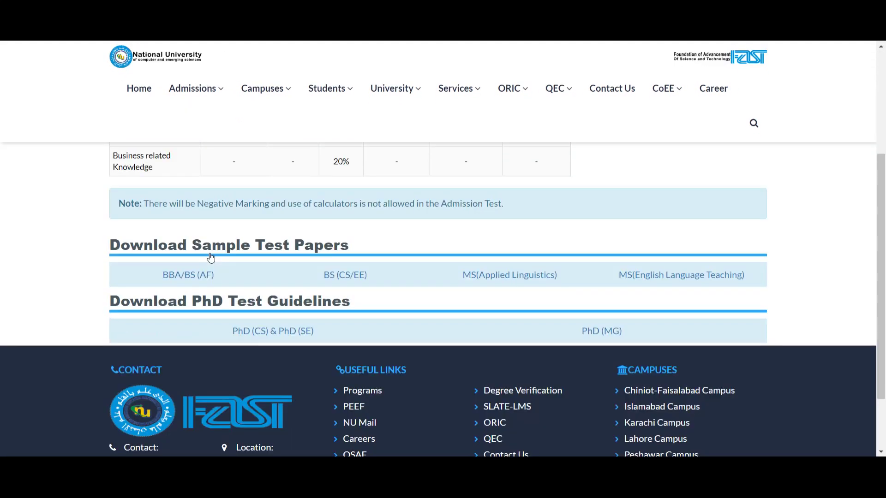
pyautogui.scroll(6, 212, 253)
pyautogui.scroll(-6, 217, 256)
pyautogui.scroll(6, 218, 257)
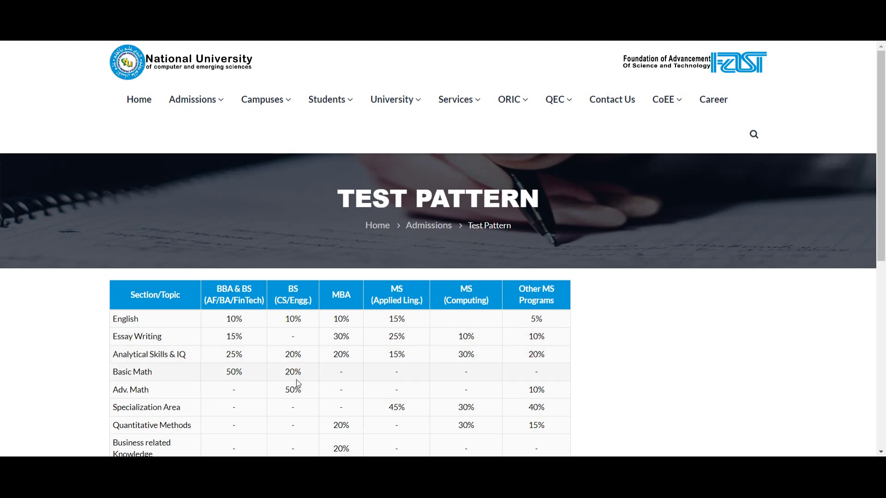
pyautogui.scroll(-10, 300, 393)
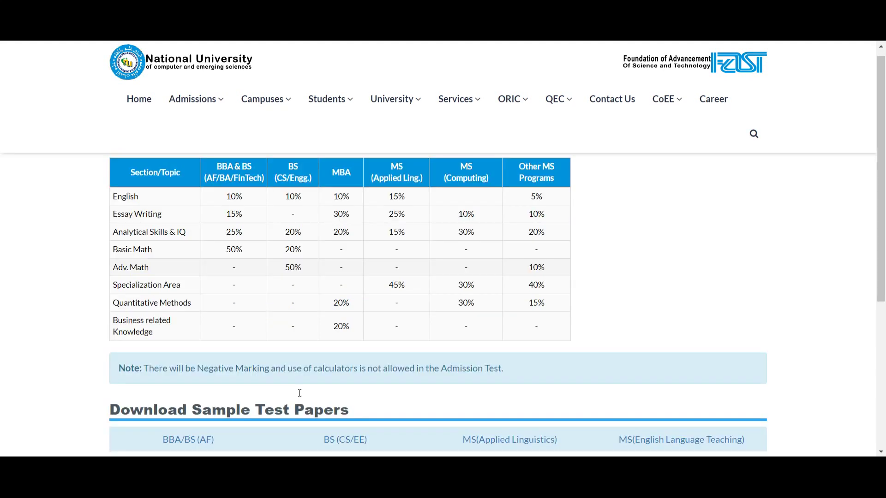
pyautogui.scroll(10, 240, 313)
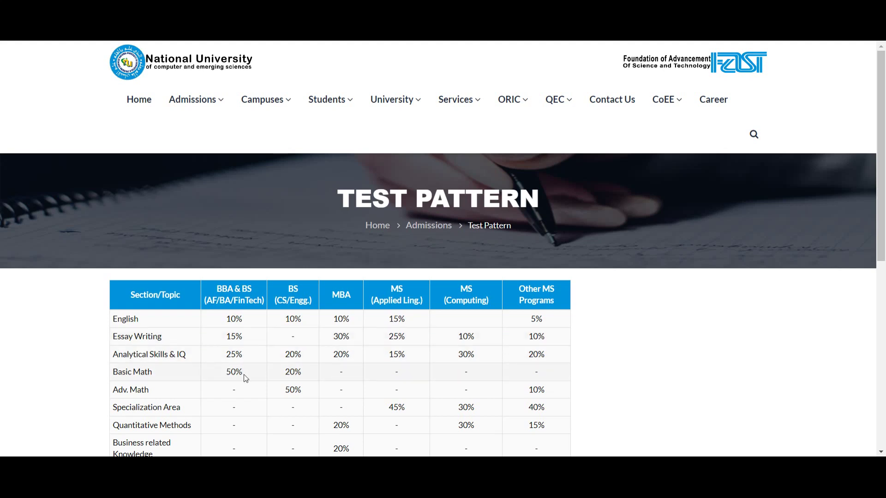
pyautogui.moveTo(185, 106)
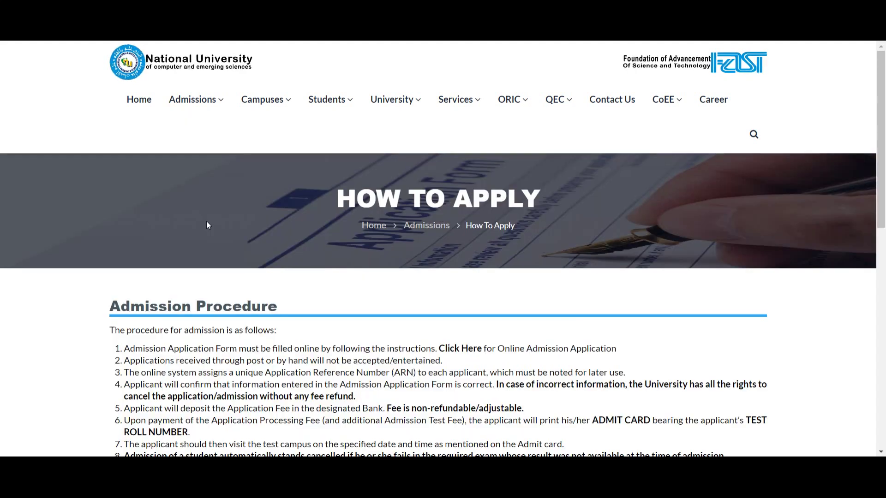
# From How To Apply, reach the applicant registration page and switch to creating a new account.
pyautogui.scroll(-10, 206, 225)
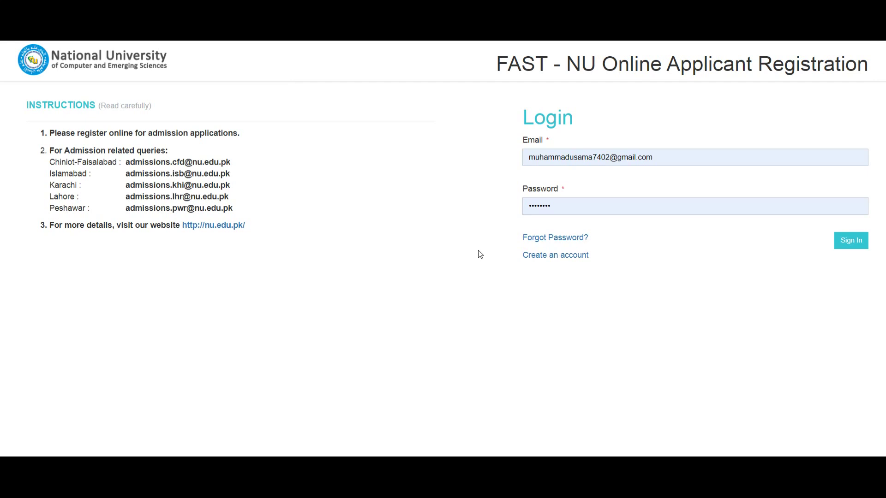
pyautogui.click(554, 259)
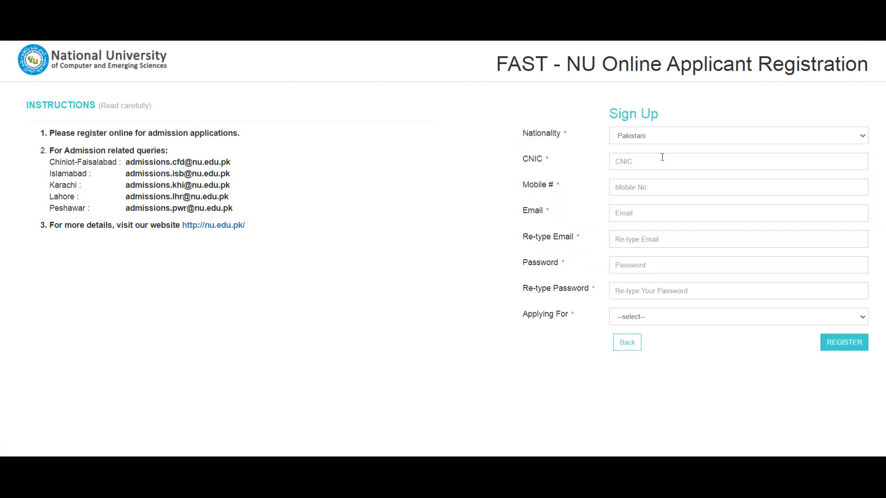
# Fill the sign-up form with Pakistani nationality, CNIC, mobile, email and password, applying for Bachelors.
pyautogui.click(656, 141)
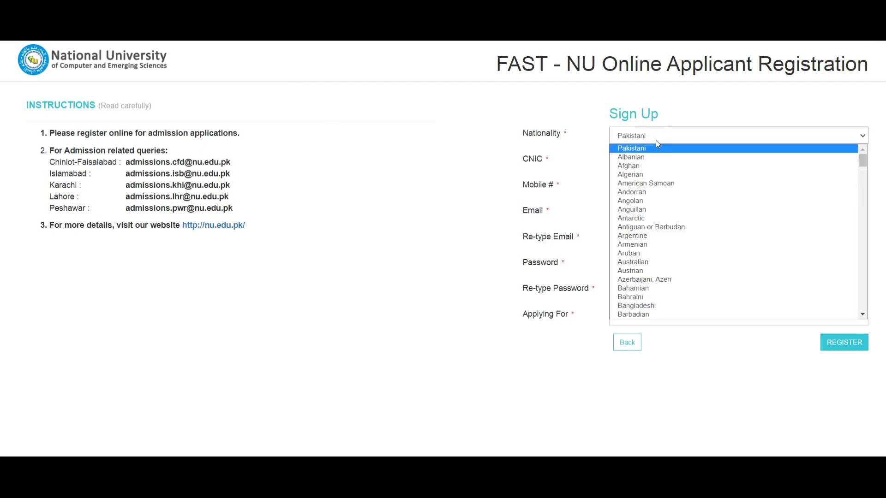
pyautogui.click(657, 141)
pyautogui.click(630, 161)
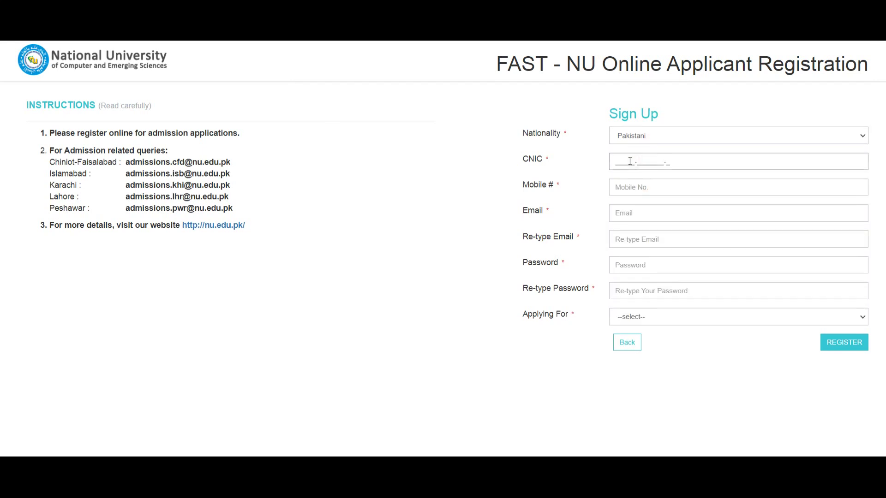
pyautogui.click(632, 187)
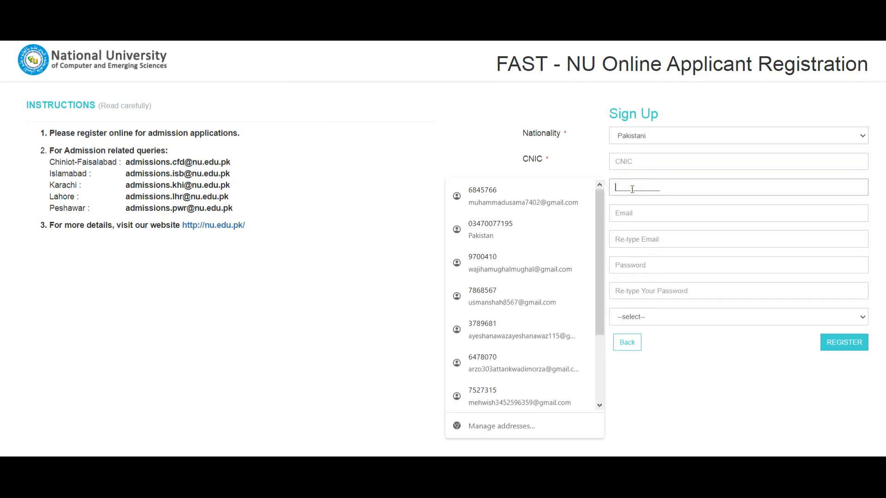
pyautogui.click(637, 213)
pyautogui.click(643, 239)
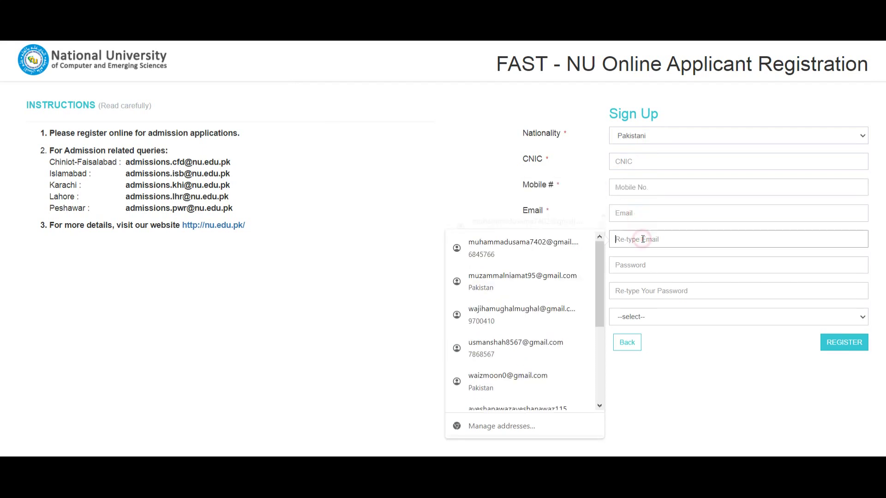
pyautogui.click(650, 268)
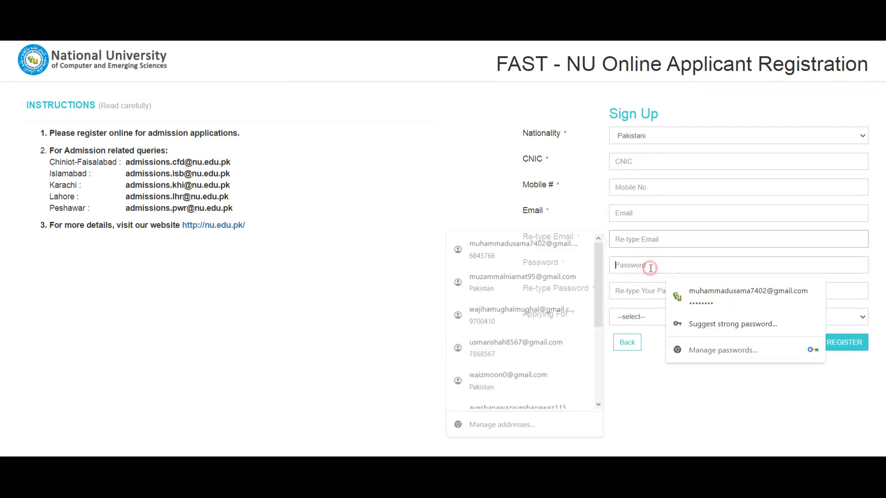
pyautogui.click(487, 382)
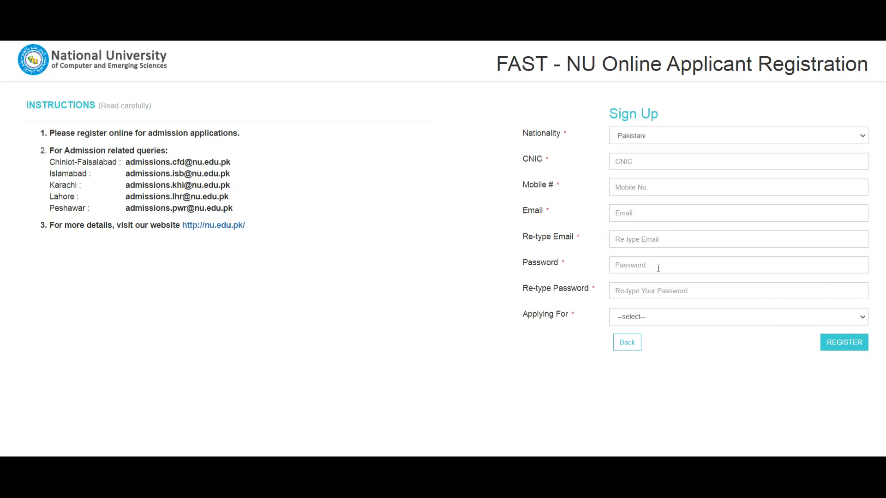
pyautogui.click(657, 316)
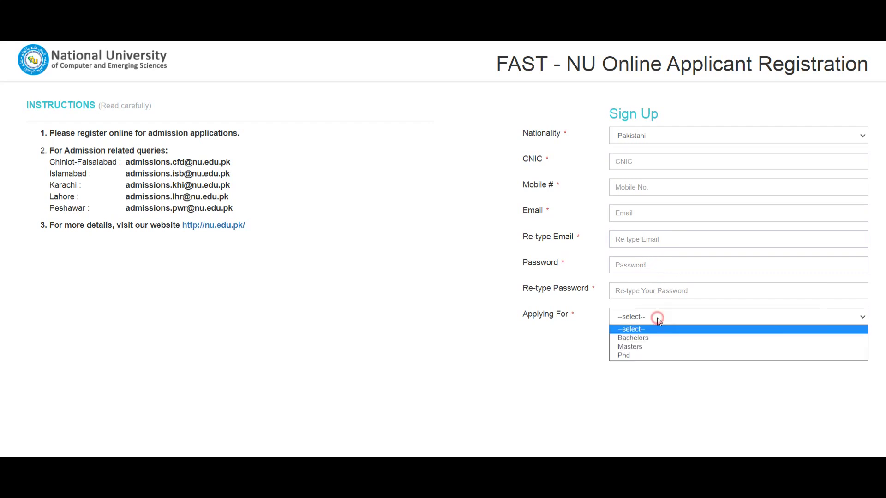
pyautogui.click(643, 341)
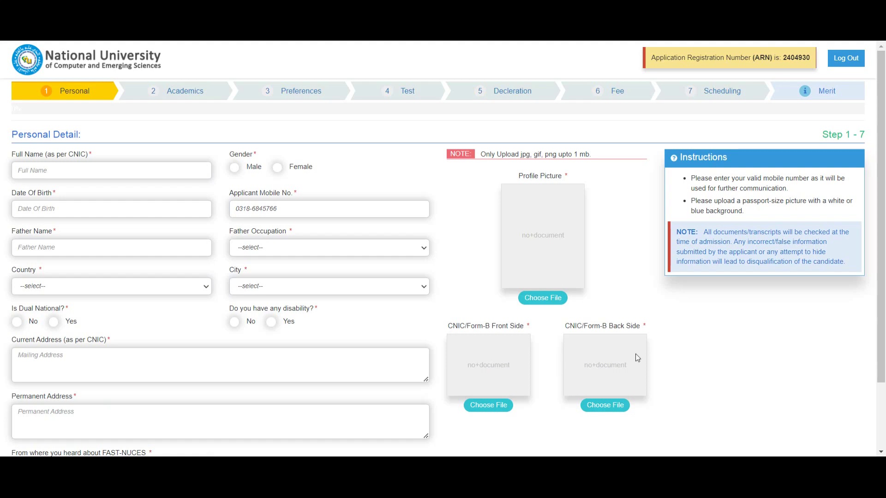
# Enter the applicant's name, Male gender, date of birth, father's name and Pakistan as country.
pyautogui.click(71, 174)
pyautogui.click(236, 169)
pyautogui.click(113, 208)
pyautogui.press('Tab')
pyautogui.click(118, 255)
pyautogui.click(268, 253)
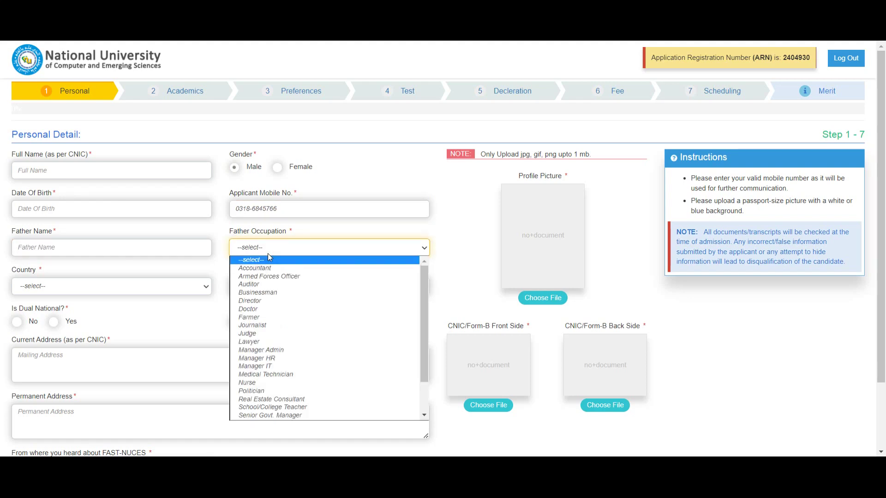
pyautogui.click(270, 257)
pyautogui.click(92, 287)
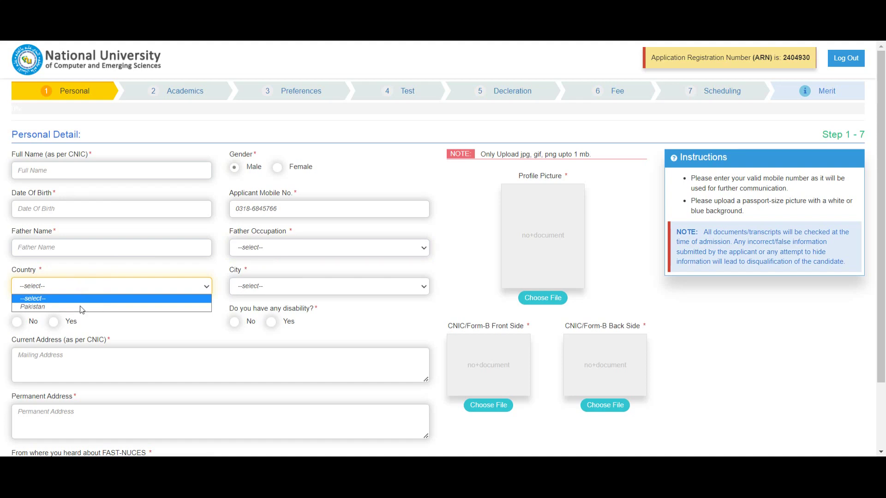
pyautogui.click(81, 308)
pyautogui.click(252, 290)
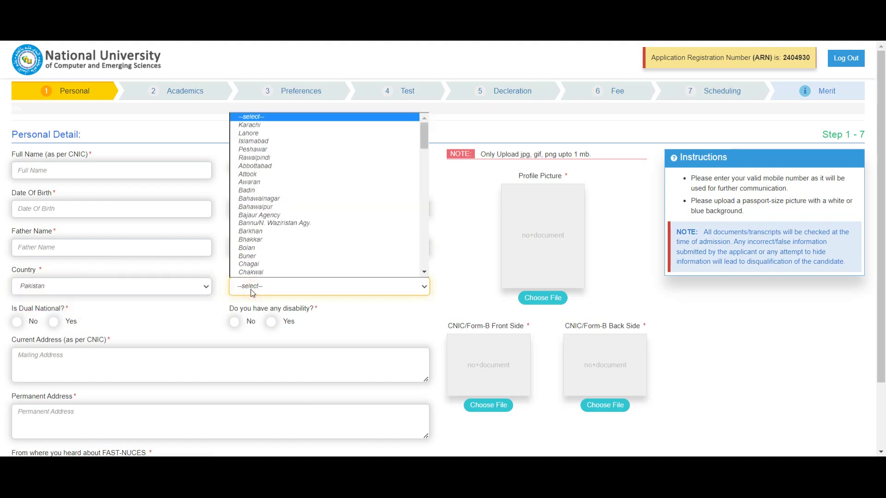
pyautogui.click(251, 289)
# Answer No to dual nationality and disability, and enter the current address.
pyautogui.scroll(-1, 42, 295)
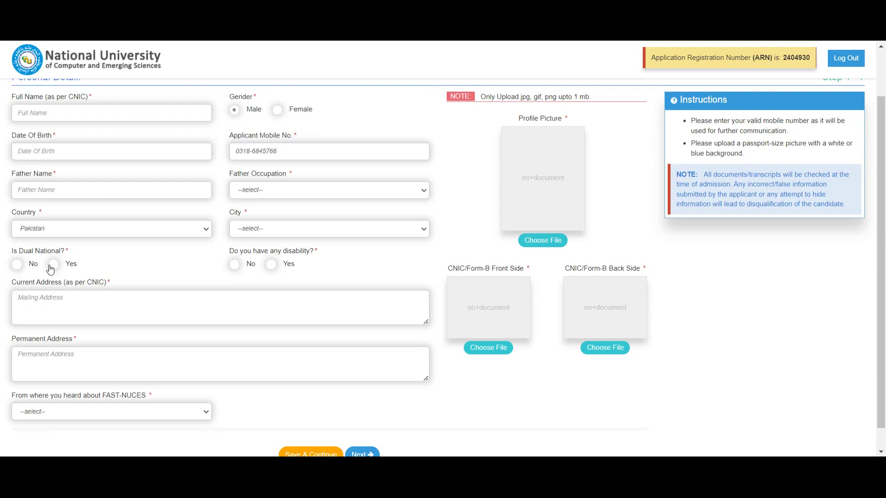
pyautogui.click(19, 266)
pyautogui.scroll(-1, 231, 279)
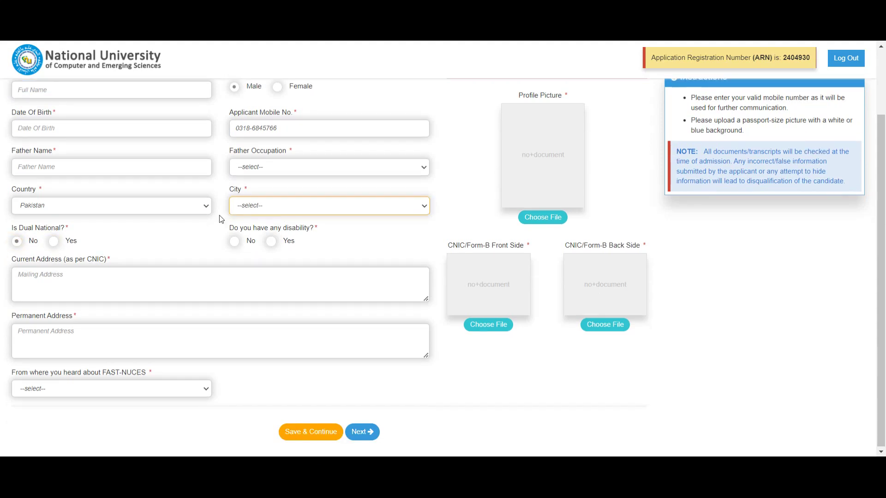
pyautogui.click(272, 246)
pyautogui.click(234, 241)
pyautogui.click(162, 277)
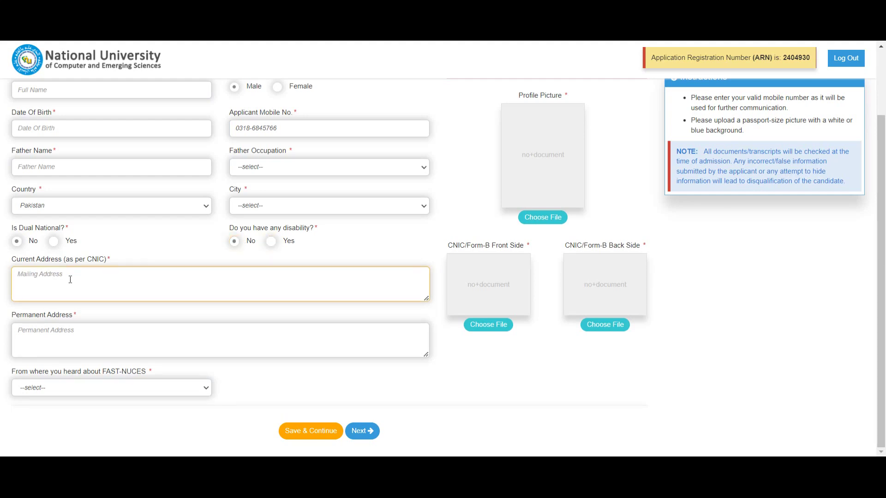
# Enter the permanent address, pick Newspaper as the heard-about source, and save.
pyautogui.click(65, 335)
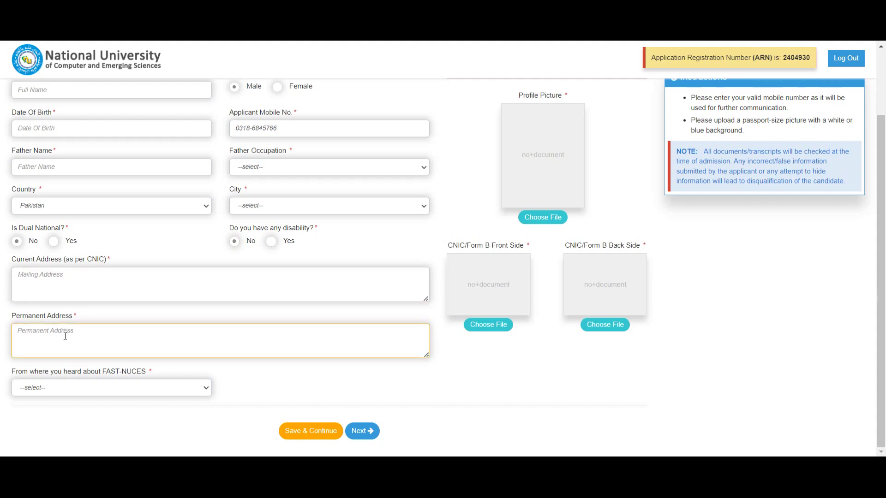
pyautogui.click(136, 389)
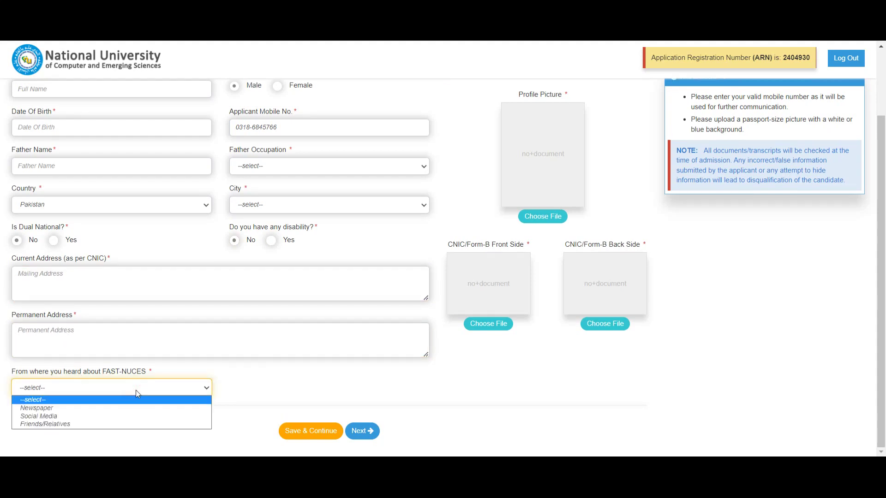
pyautogui.click(107, 408)
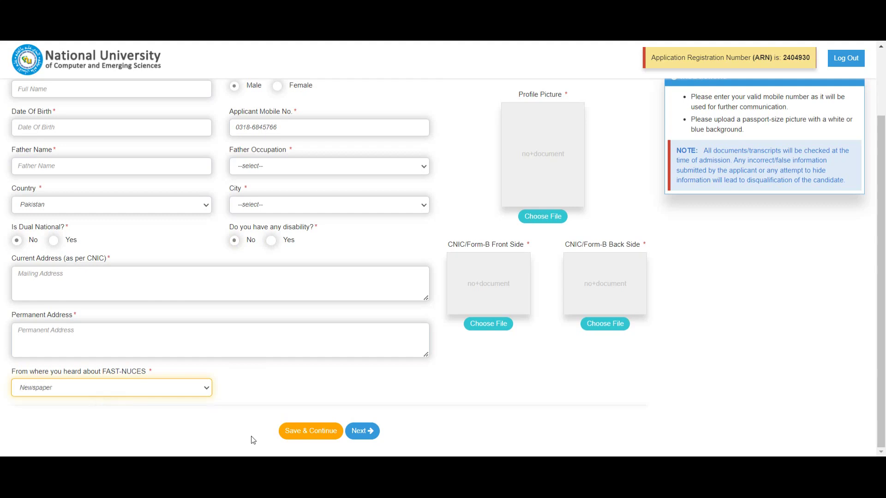
pyautogui.click(310, 438)
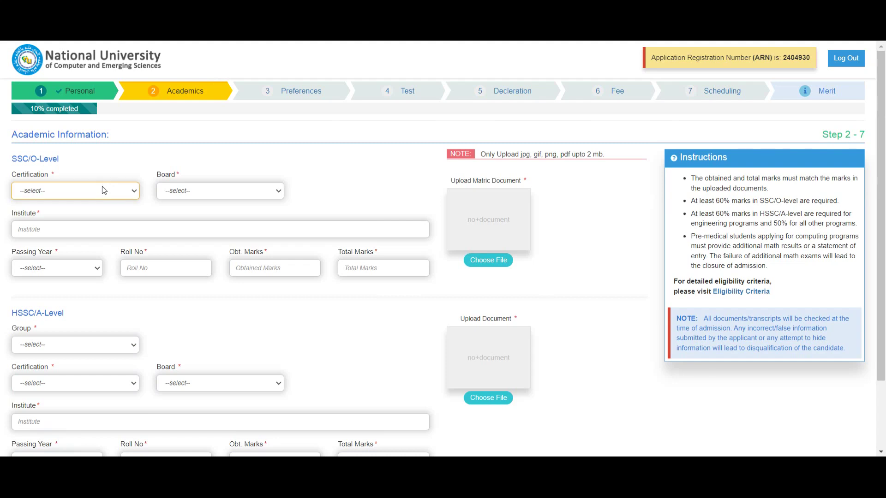
# Choose SSC (Matric), board BISE Abbottabad, passing year 2022, and fill institute, roll number and marks.
pyautogui.click(96, 195)
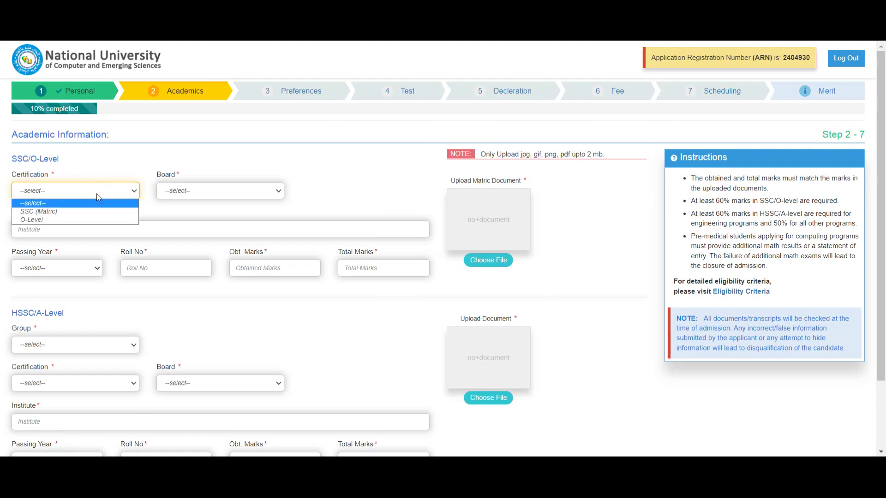
pyautogui.click(58, 215)
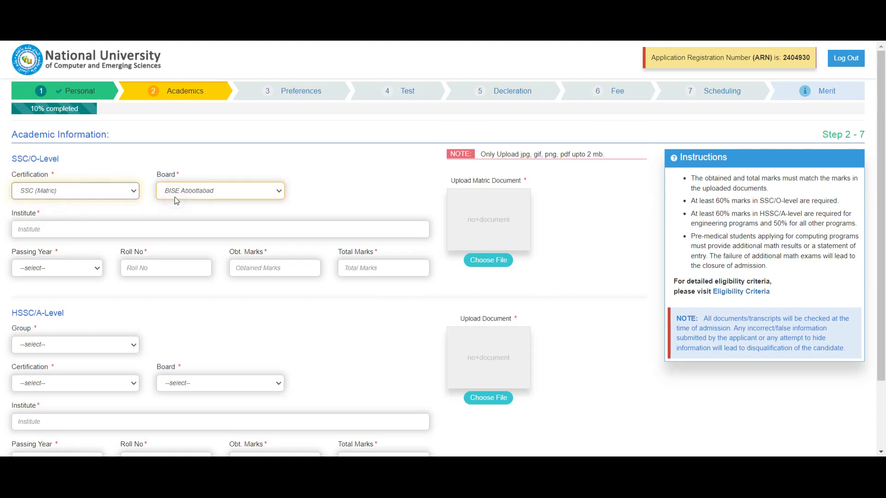
pyautogui.click(170, 197)
pyautogui.click(115, 214)
pyautogui.click(91, 231)
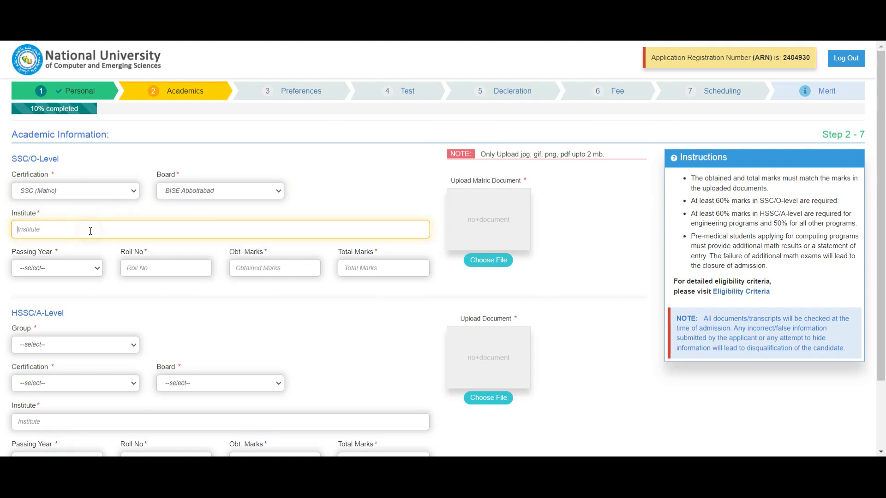
pyautogui.click(65, 273)
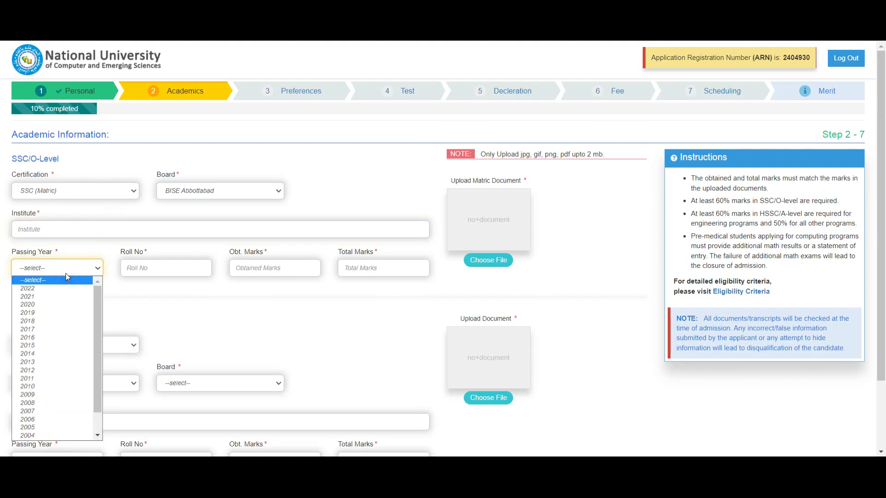
pyautogui.click(46, 289)
pyautogui.click(167, 270)
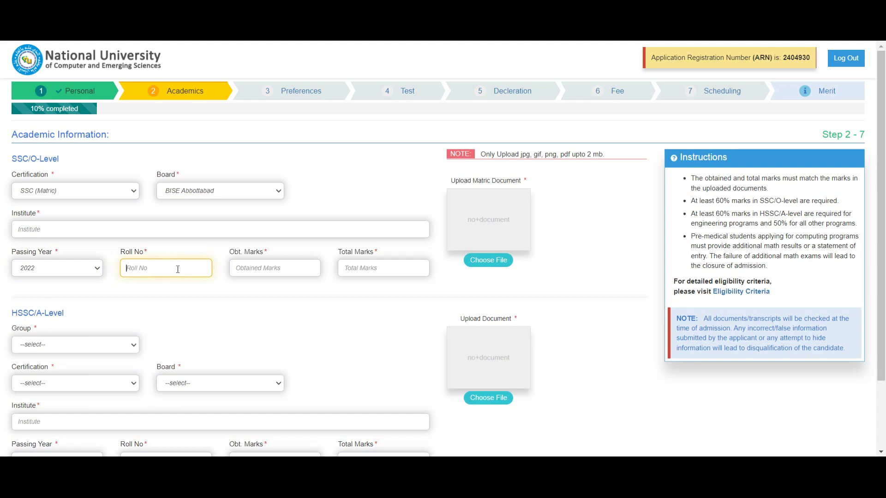
pyautogui.click(275, 276)
pyautogui.click(361, 270)
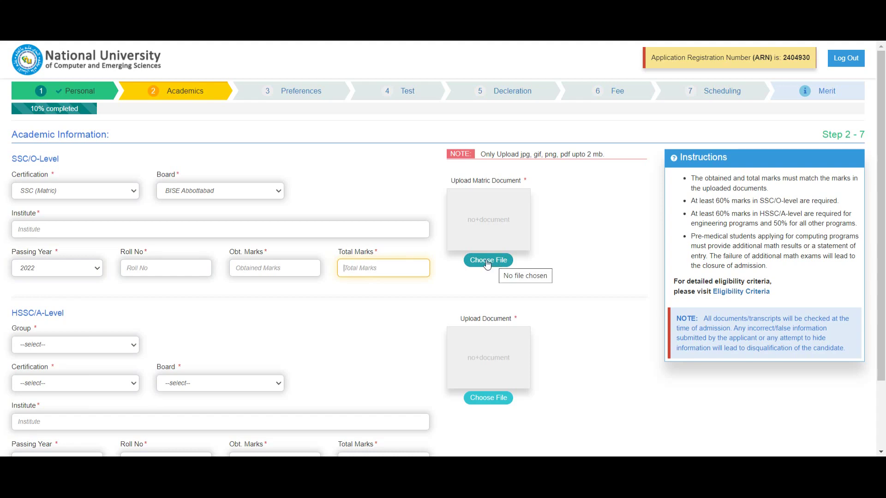
pyautogui.scroll(-2, 296, 241)
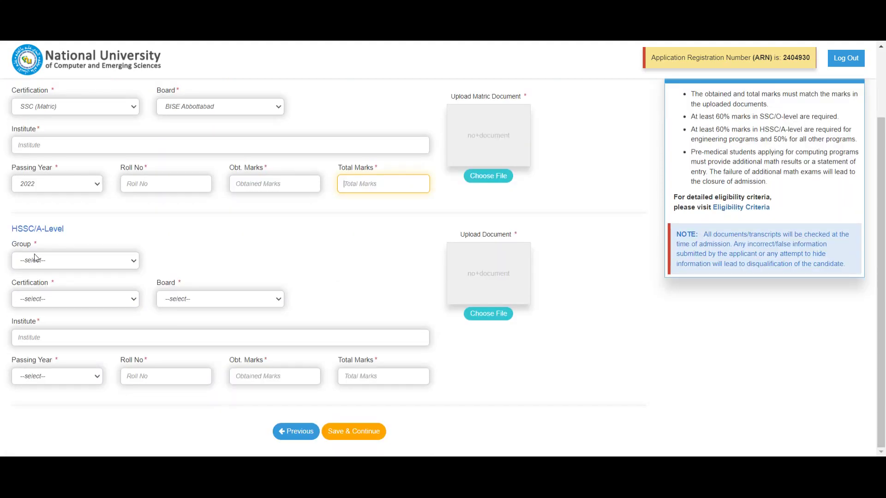
# Set the HSSC group to Pre-Engineering, certification HSSC-I and board BISE Abbottabad.
pyautogui.click(52, 266)
pyautogui.click(53, 264)
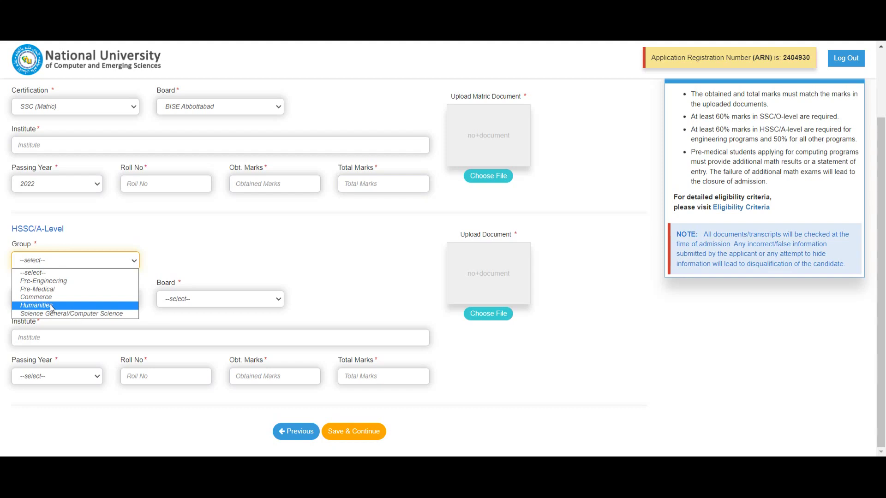
pyautogui.click(43, 281)
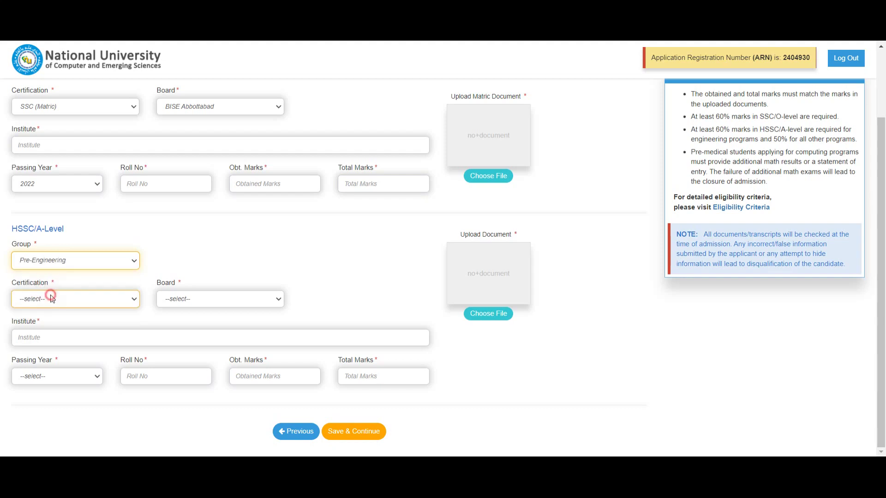
pyautogui.click(51, 299)
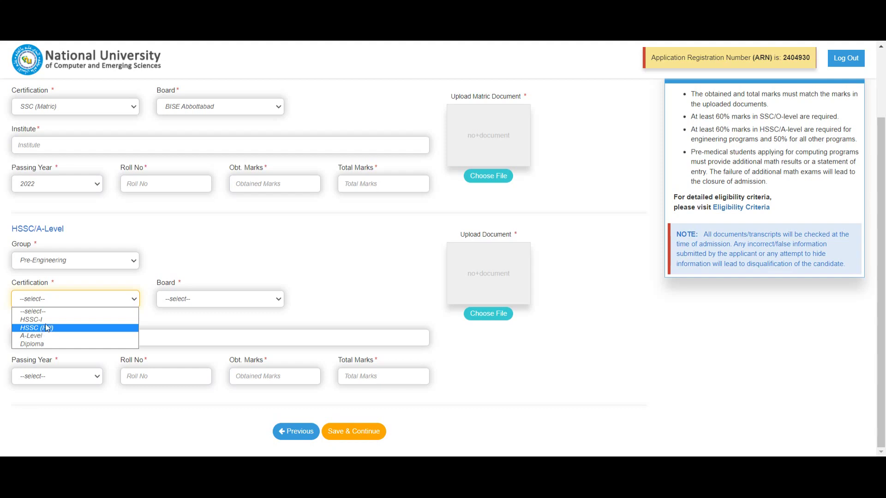
pyautogui.click(31, 320)
pyautogui.click(199, 299)
pyautogui.click(103, 340)
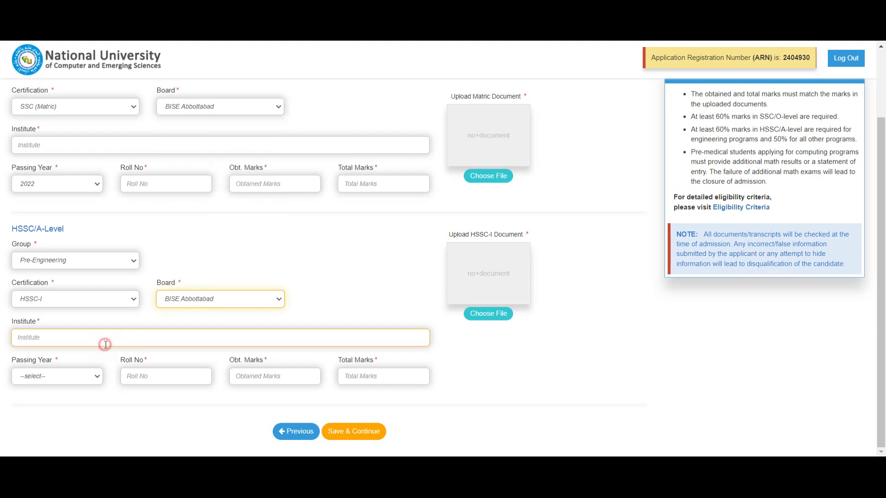
# Fill the HSSC institute, passing year, roll number and marks, then save the Academics step.
pyautogui.click(105, 345)
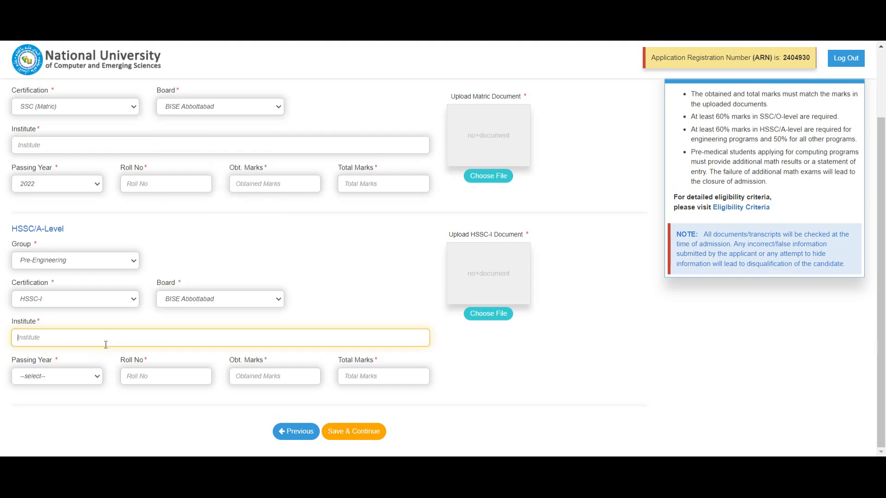
pyautogui.click(82, 380)
pyautogui.scroll(-1, 30, 257)
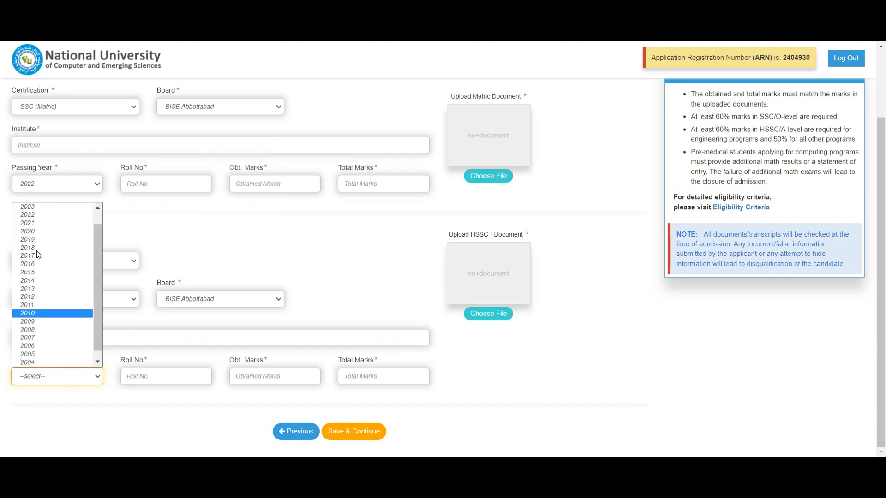
pyautogui.click(162, 379)
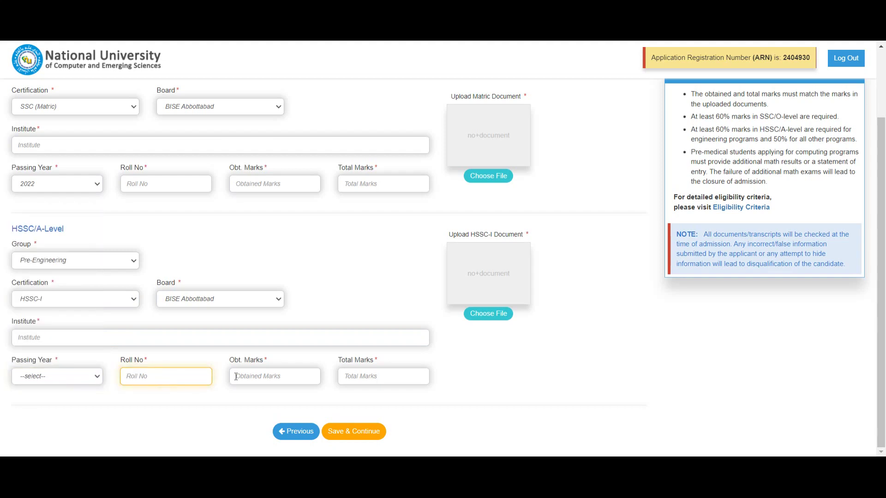
pyautogui.click(251, 379)
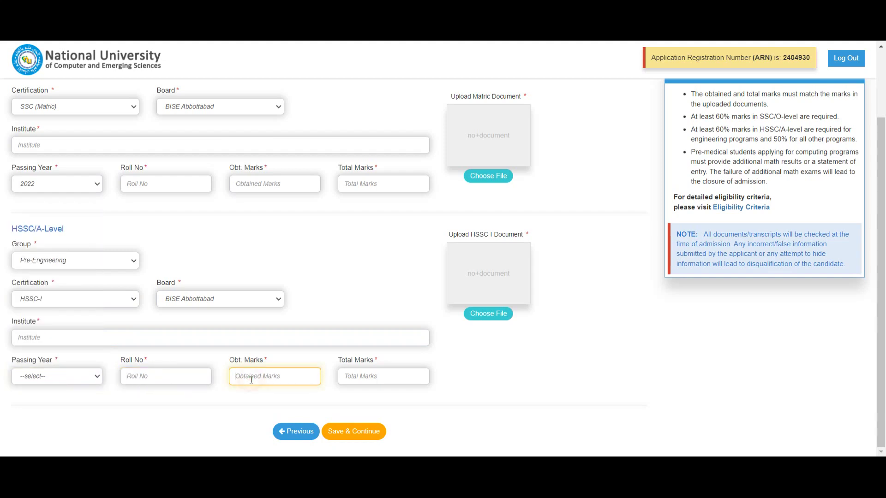
pyautogui.click(372, 379)
pyautogui.click(494, 380)
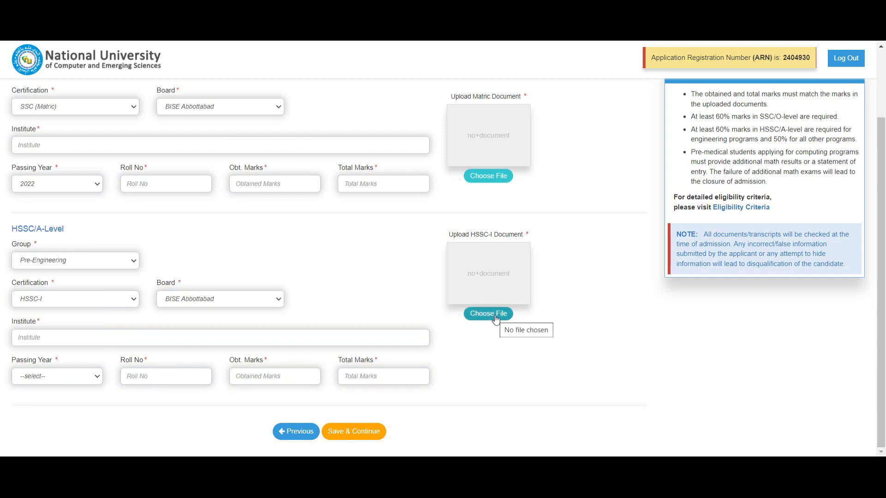
pyautogui.click(347, 441)
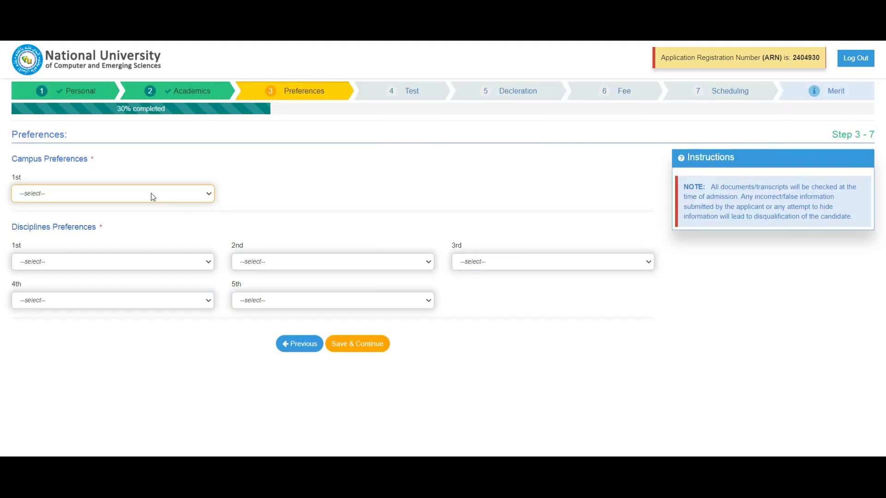
# Make Islamabad the first campus preference and begin choosing the first discipline preference.
pyautogui.click(152, 197)
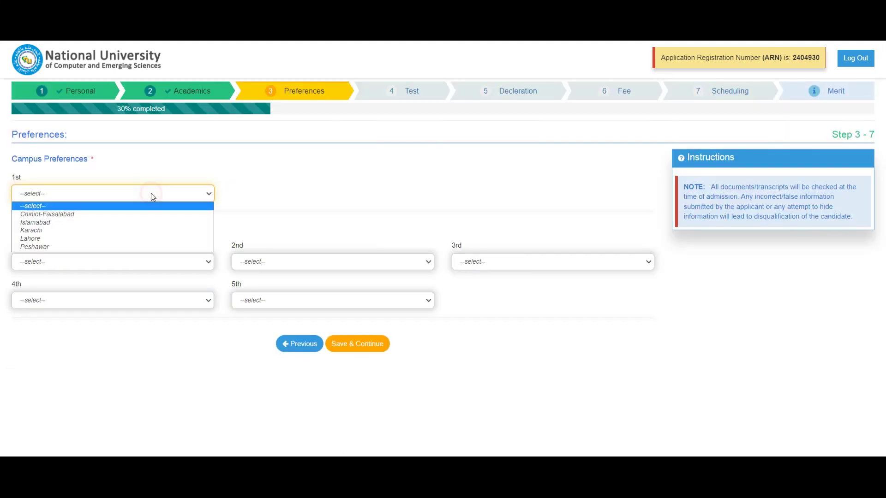
pyautogui.click(64, 226)
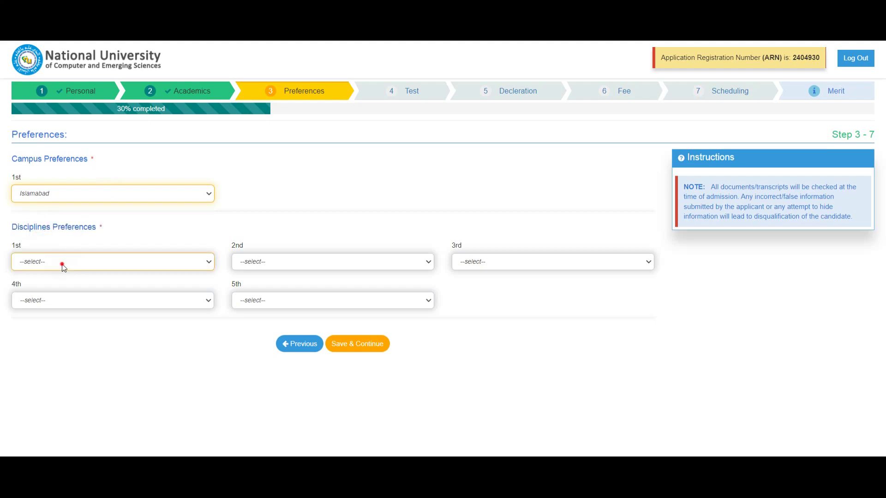
pyautogui.click(63, 265)
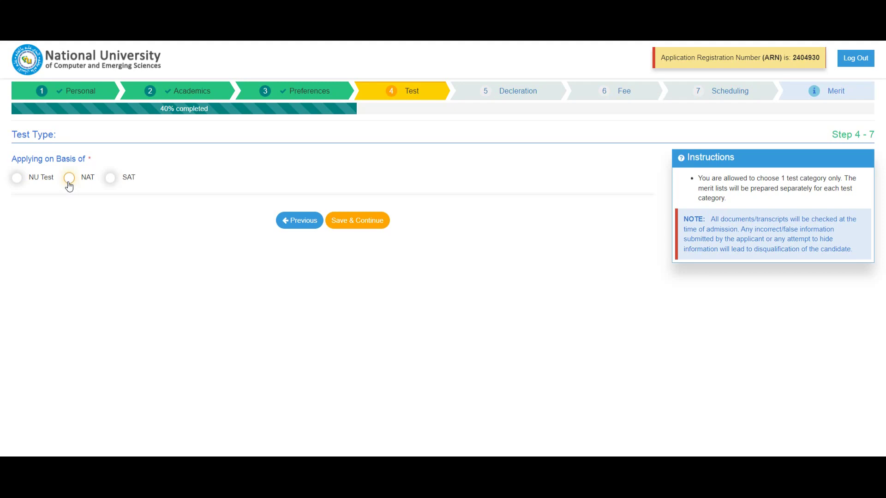
# Choose NU Test as the test basis, accept the disclaimer, and confirm submitting the application.
pyautogui.click(17, 178)
pyautogui.click(343, 222)
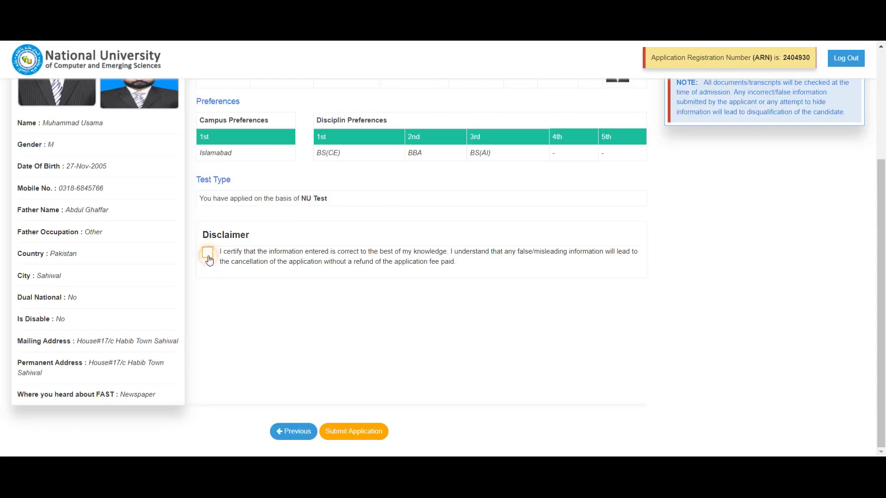
pyautogui.click(208, 257)
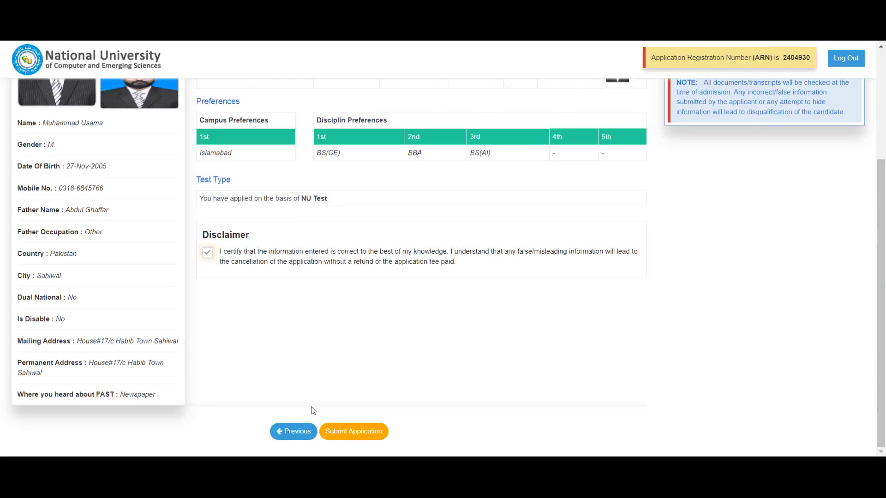
pyautogui.click(353, 433)
pyautogui.click(457, 314)
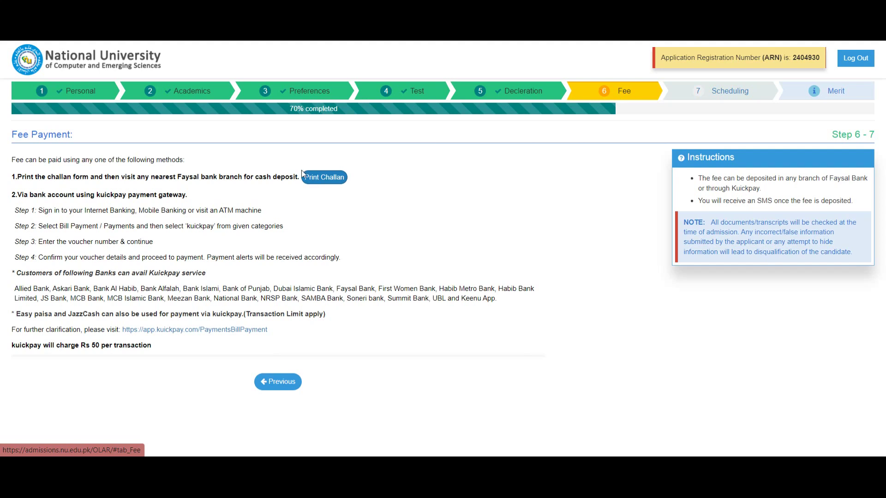
pyautogui.click(326, 184)
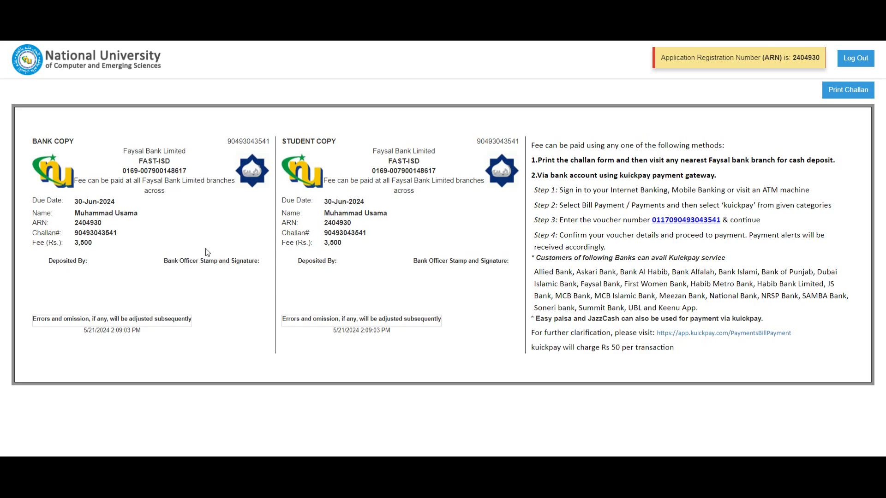
pyautogui.hotkey('alt', 'Left')
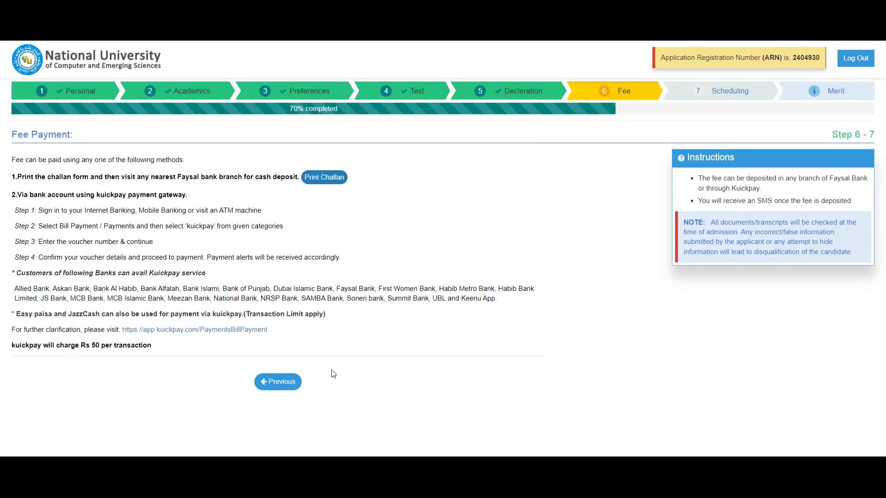